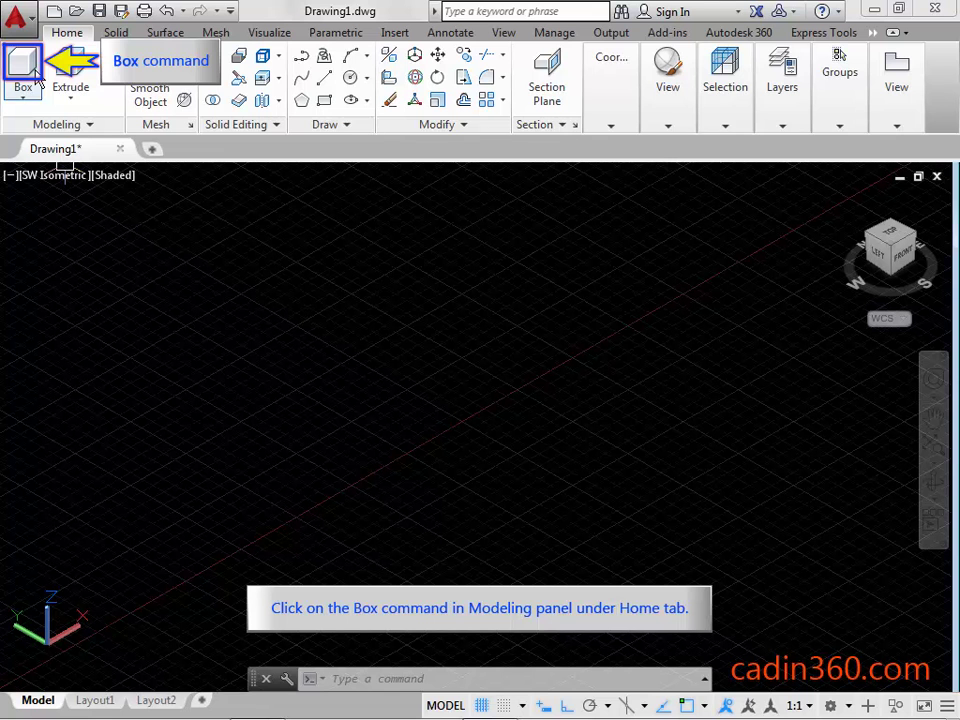
- Create a solid box with Ortho on using the Length option: length 9, width 10, height 6
click(34, 76)
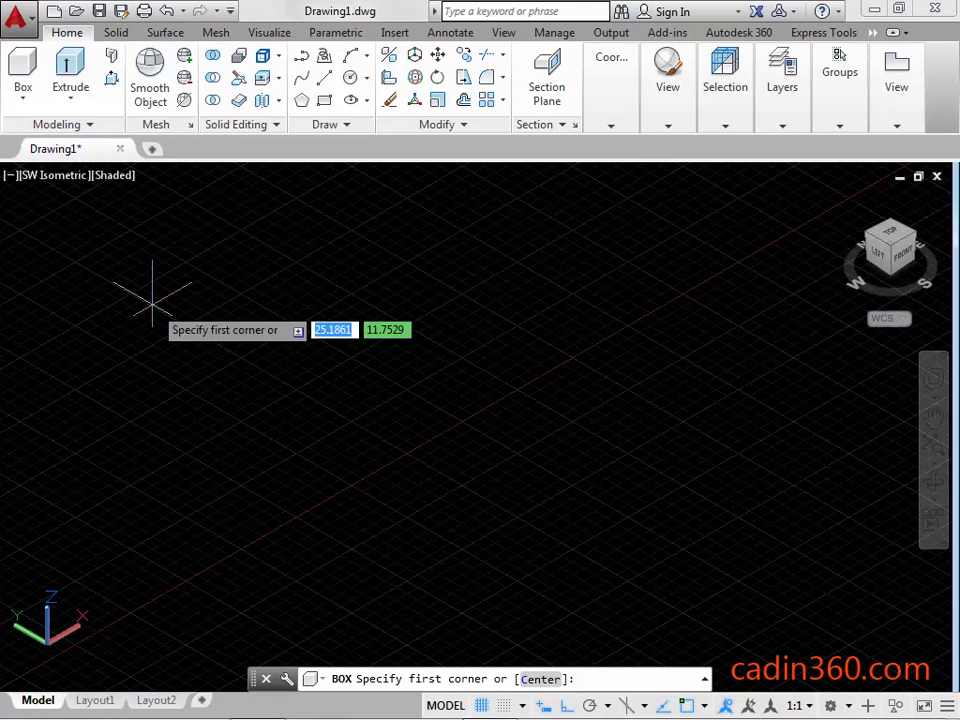
click(251, 476)
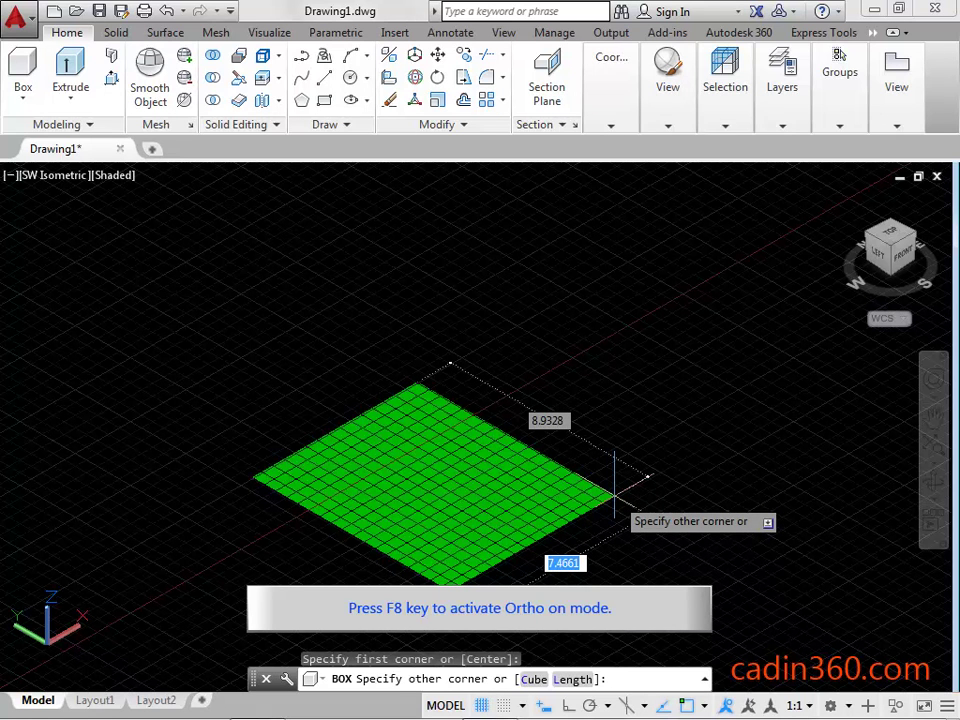
key(F8)
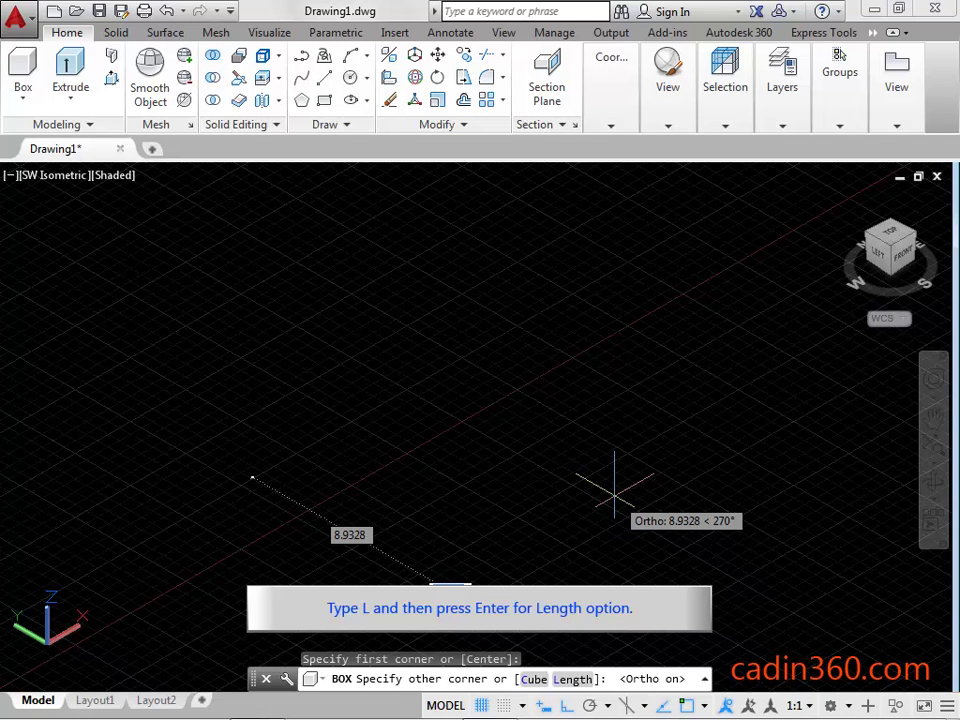
text(L)
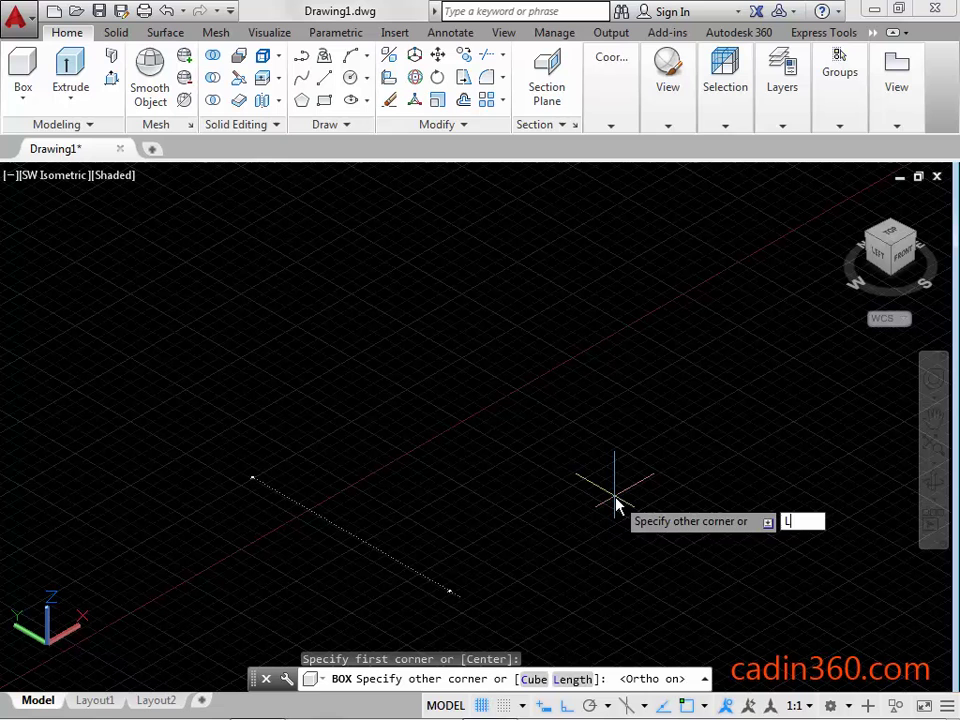
key(Return)
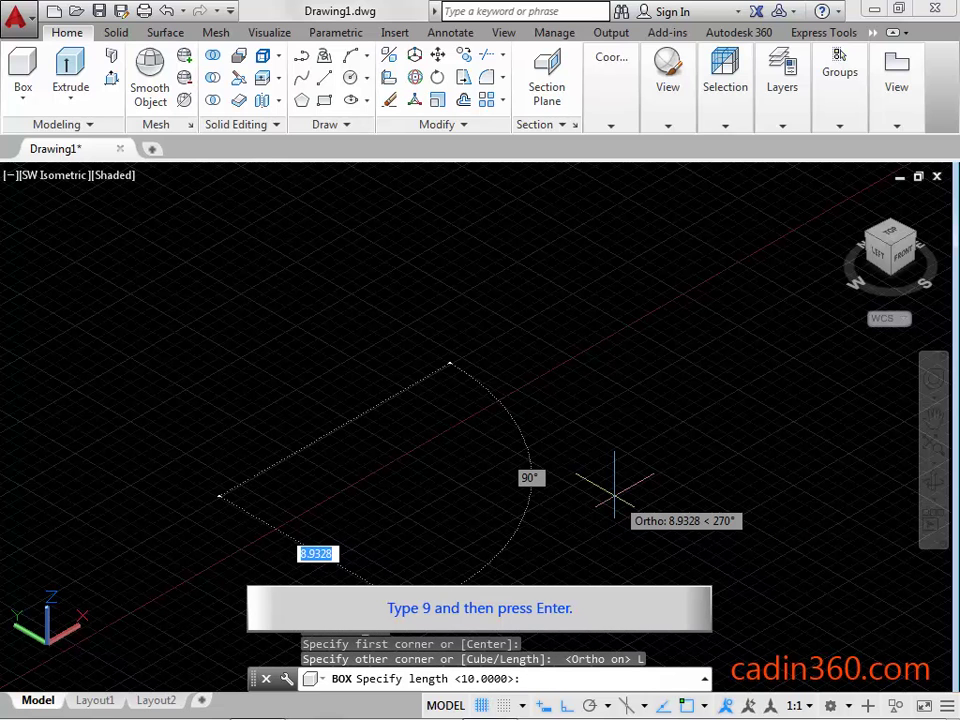
text(9)
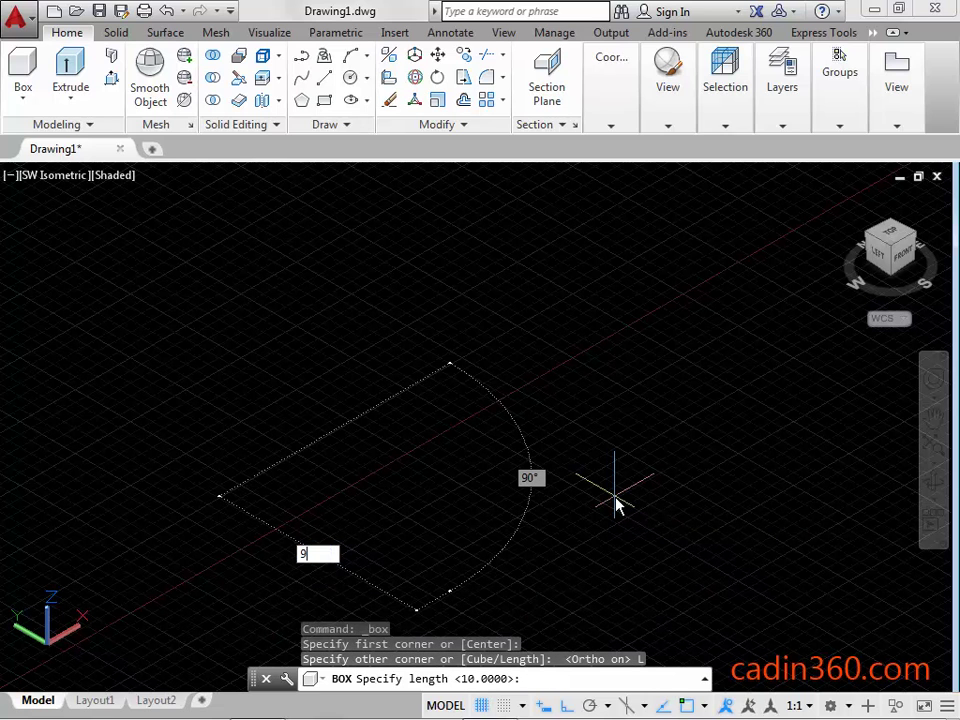
key(Return)
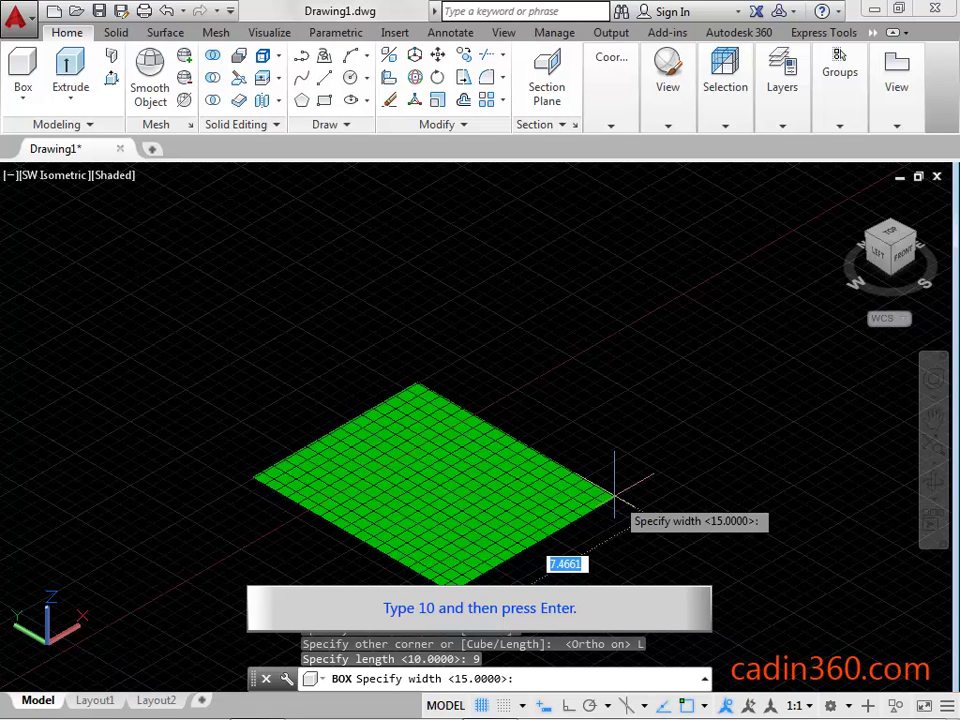
text(10)
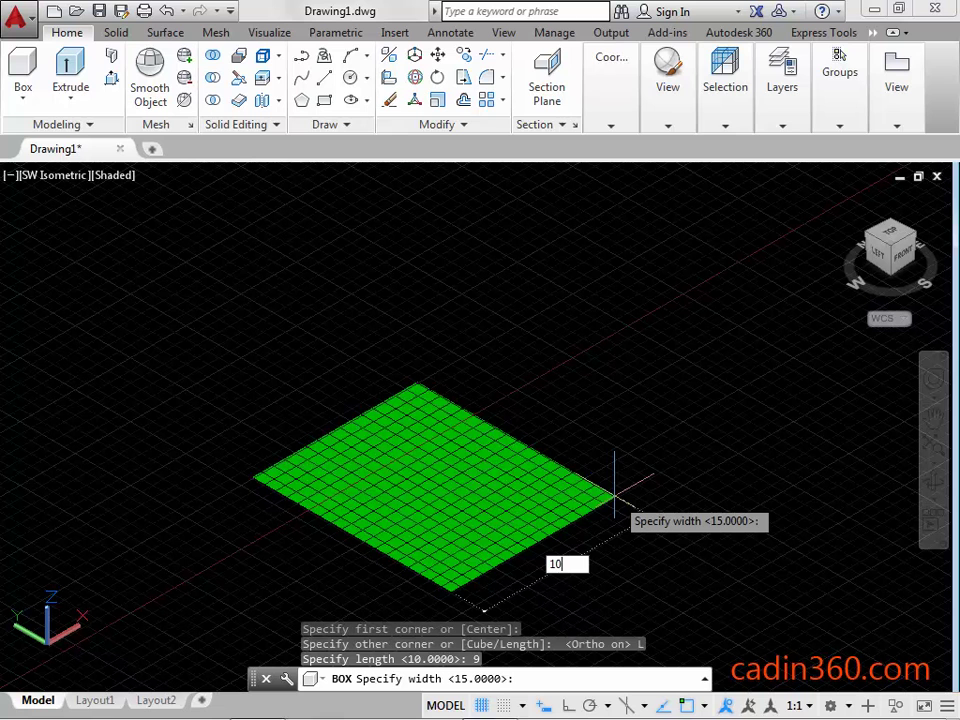
key(Return)
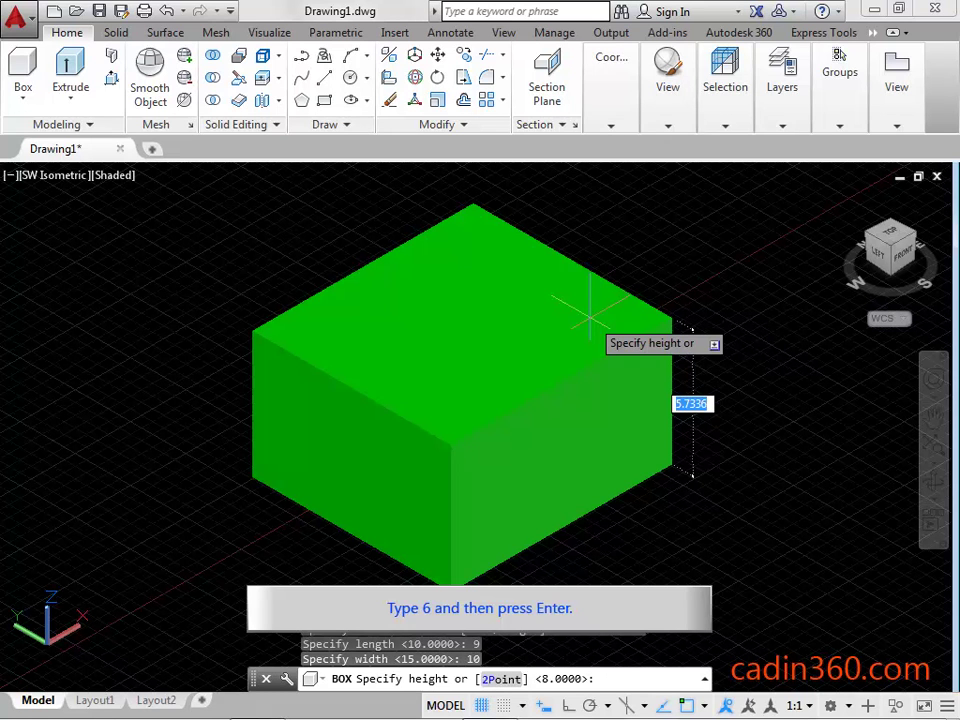
text(6)
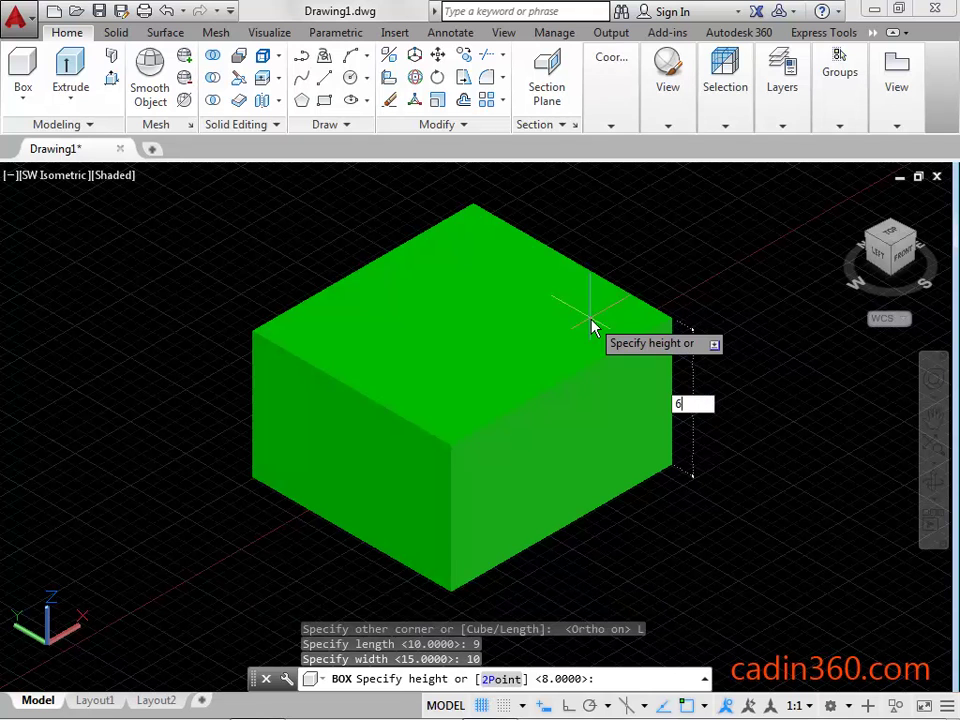
key(Return)
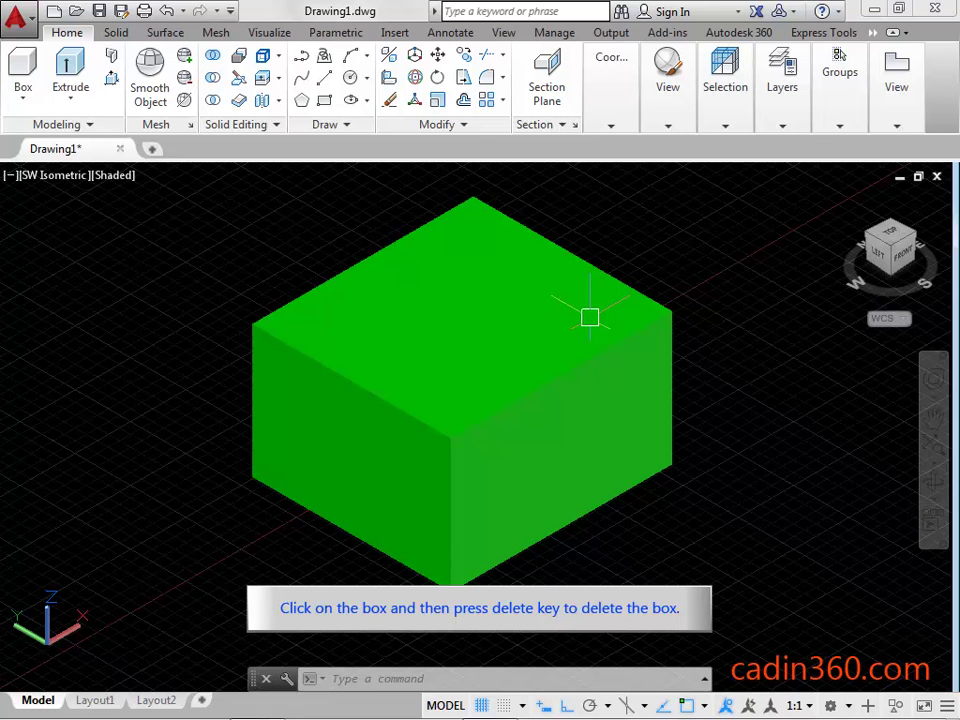
- Delete the 9 by 10 by 6 box
click(590, 317)
key(Delete)
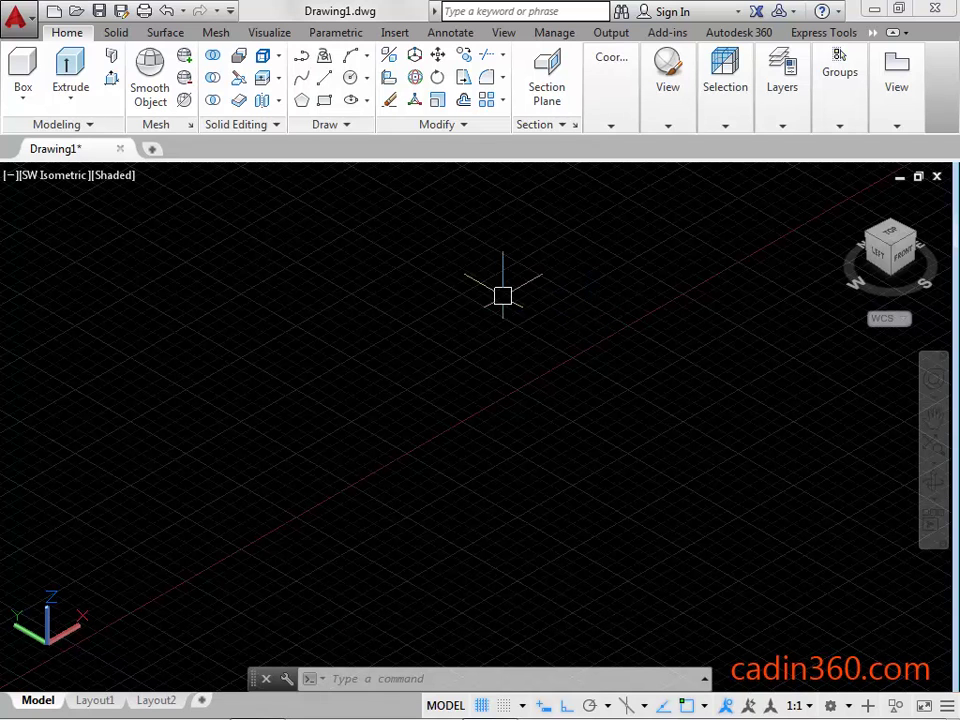
- Create a solid cube with an edge length of 10 using the Box command's Cube option with Ortho on
click(21, 75)
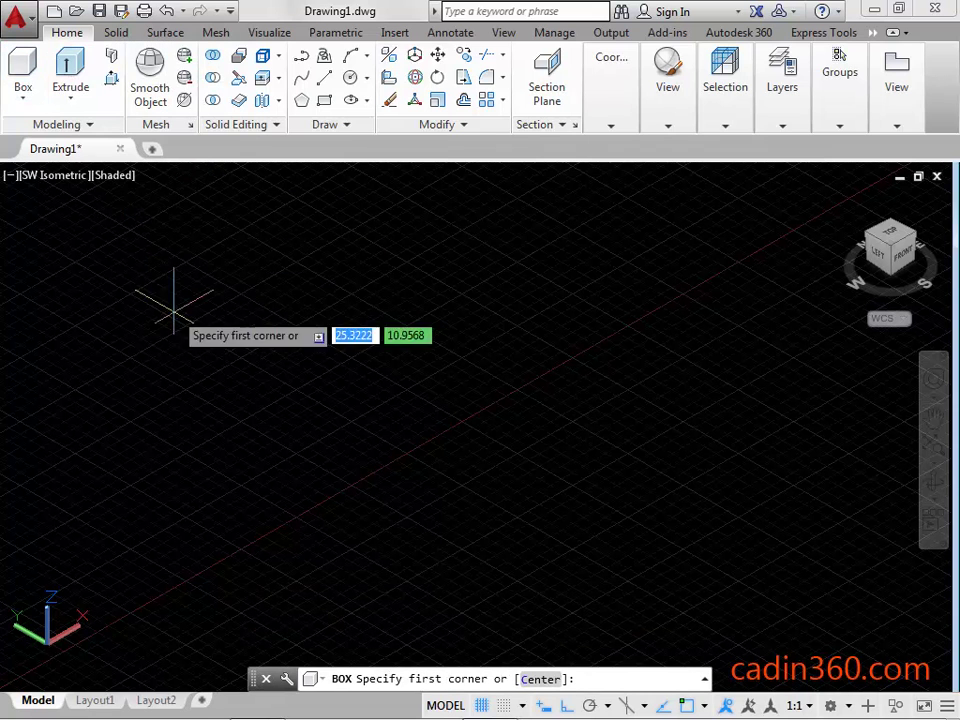
click(269, 478)
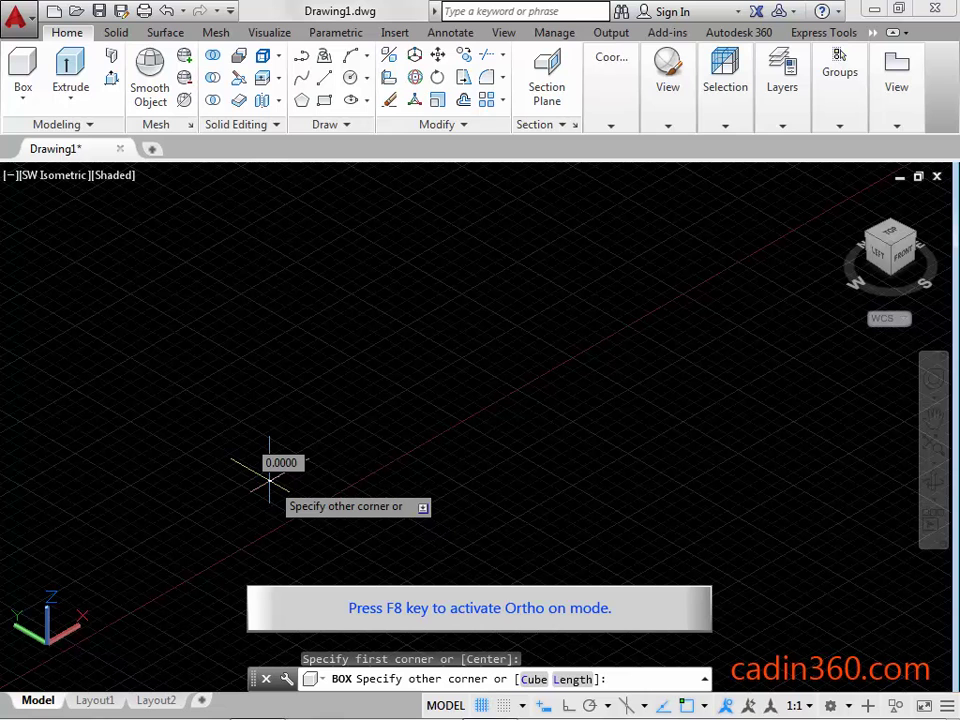
key(F8)
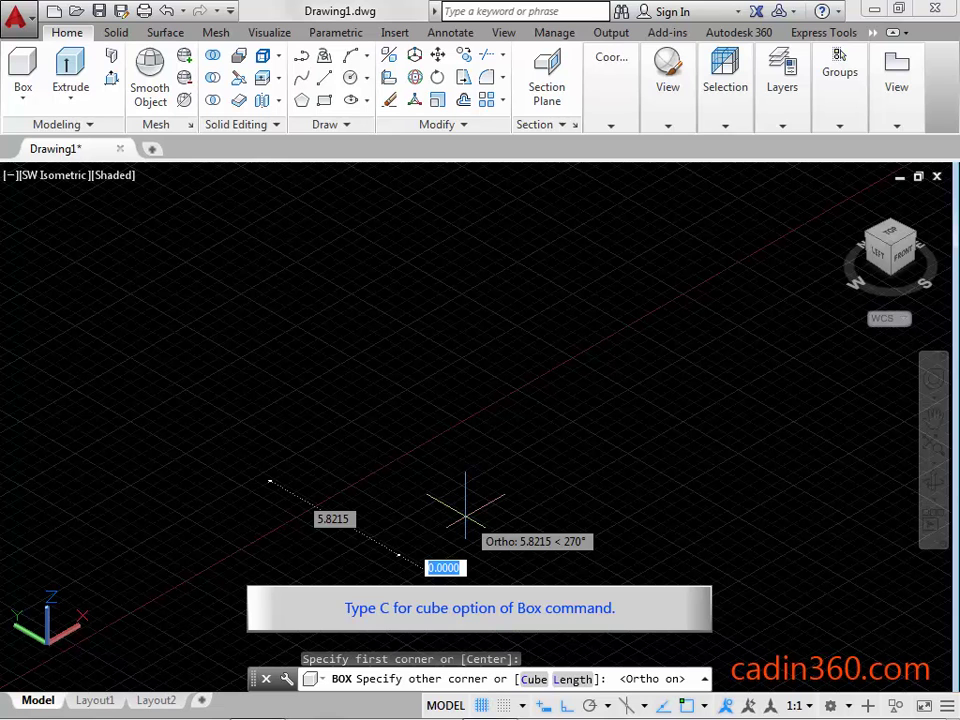
text(C)
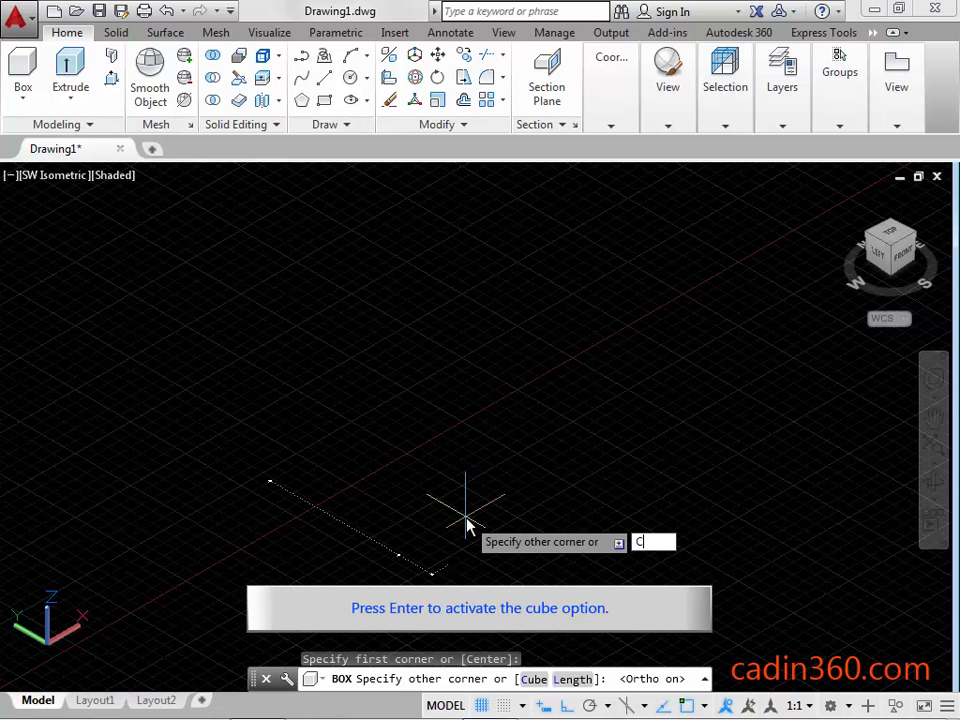
key(Return)
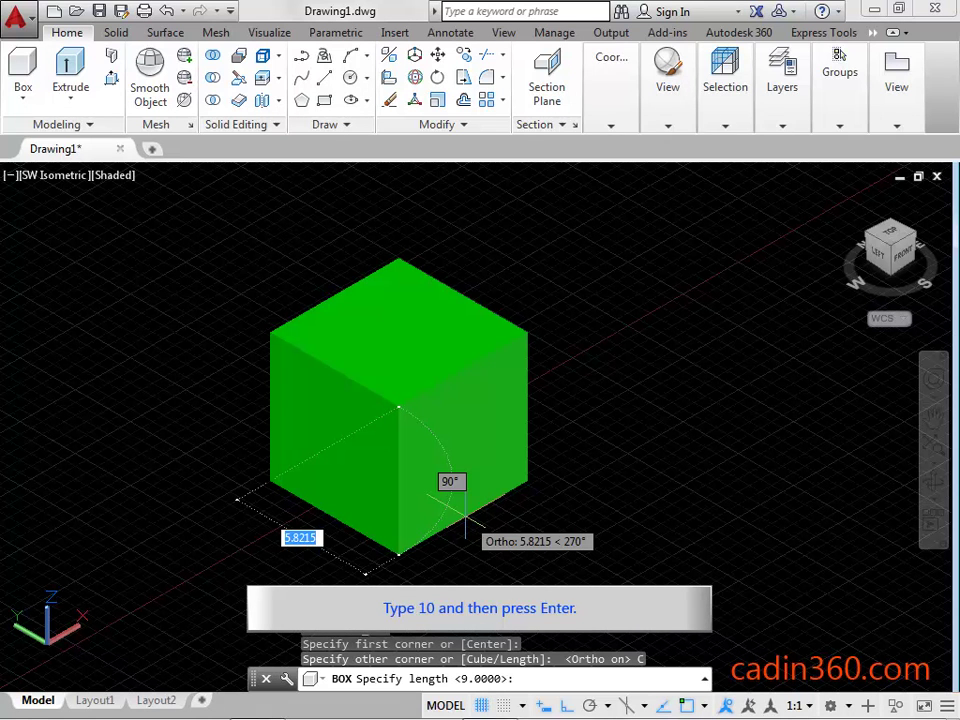
text(10)
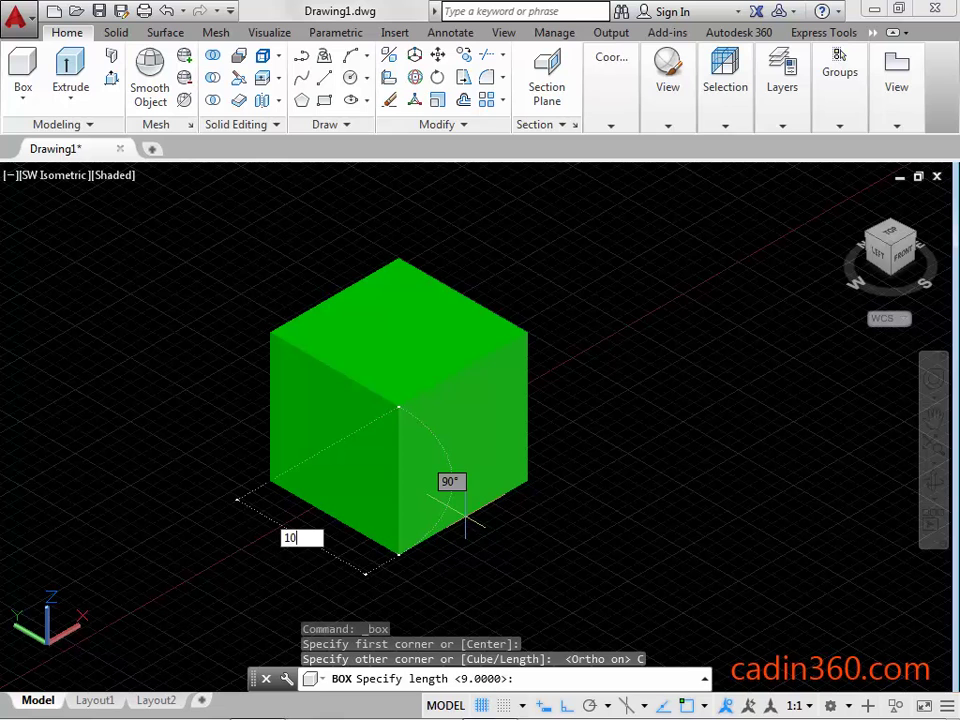
key(Return)
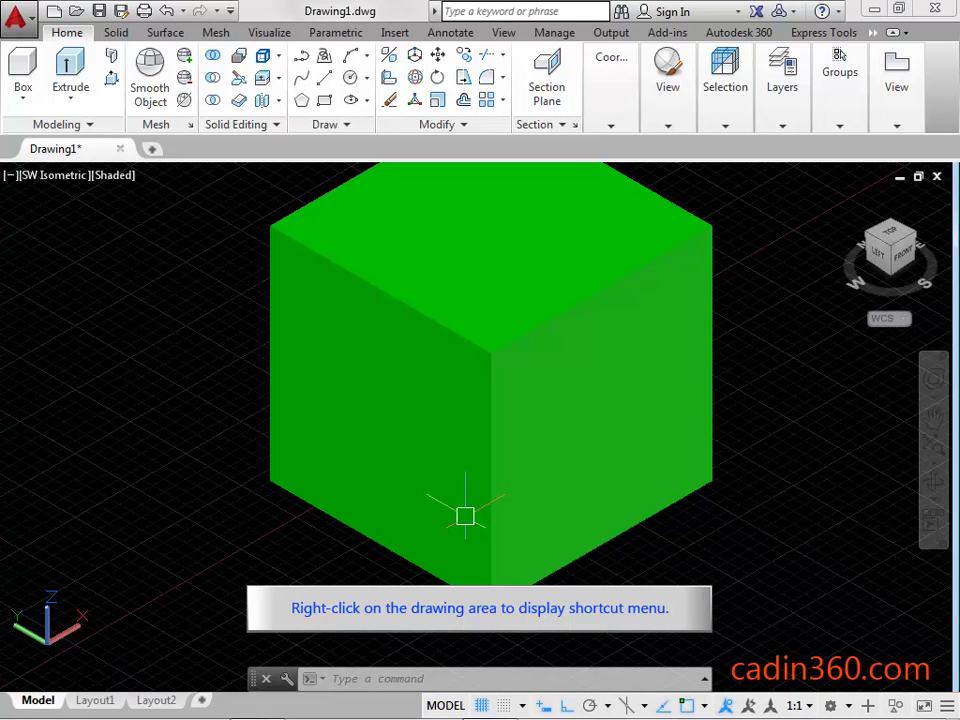
- Zoom out in real time until the whole cube fits in the view, and leave the Zoom command
right_click(466, 518)
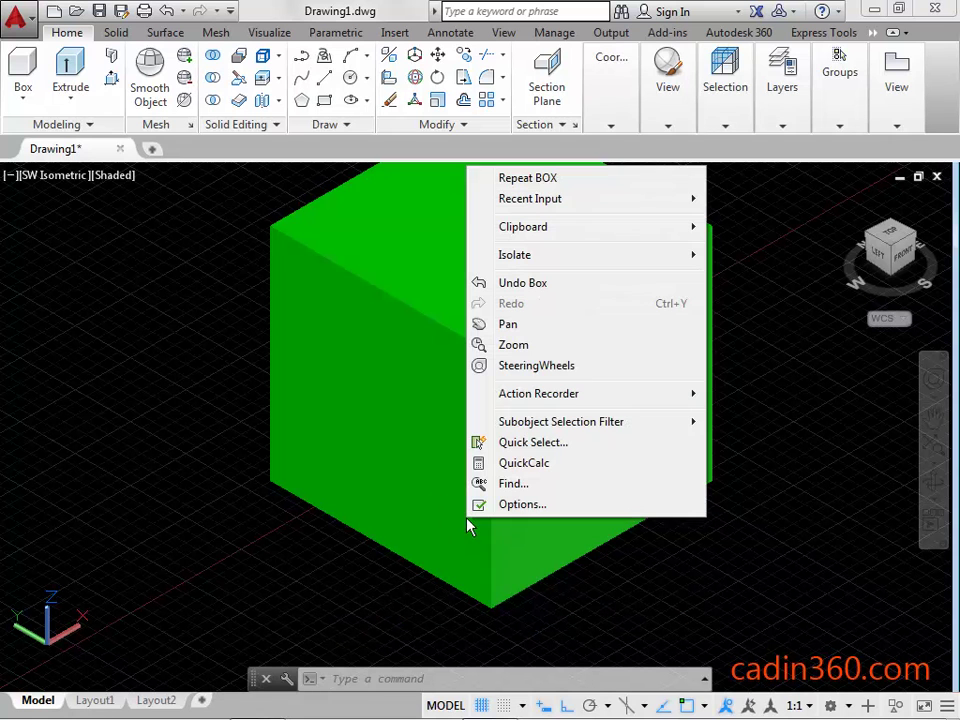
click(513, 345)
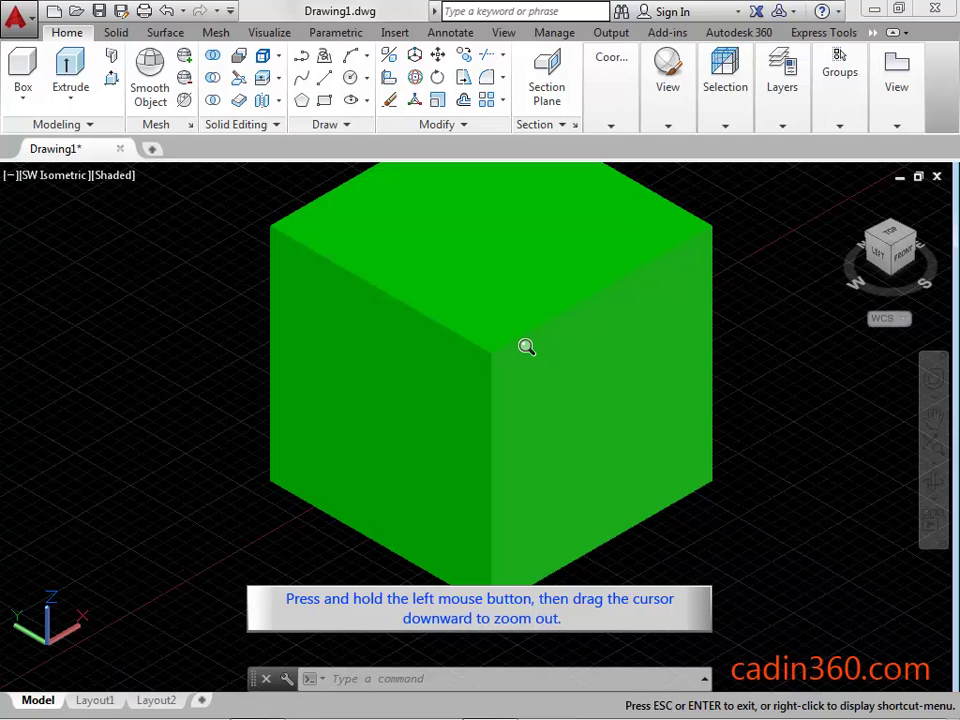
drag(527, 347, 525, 454)
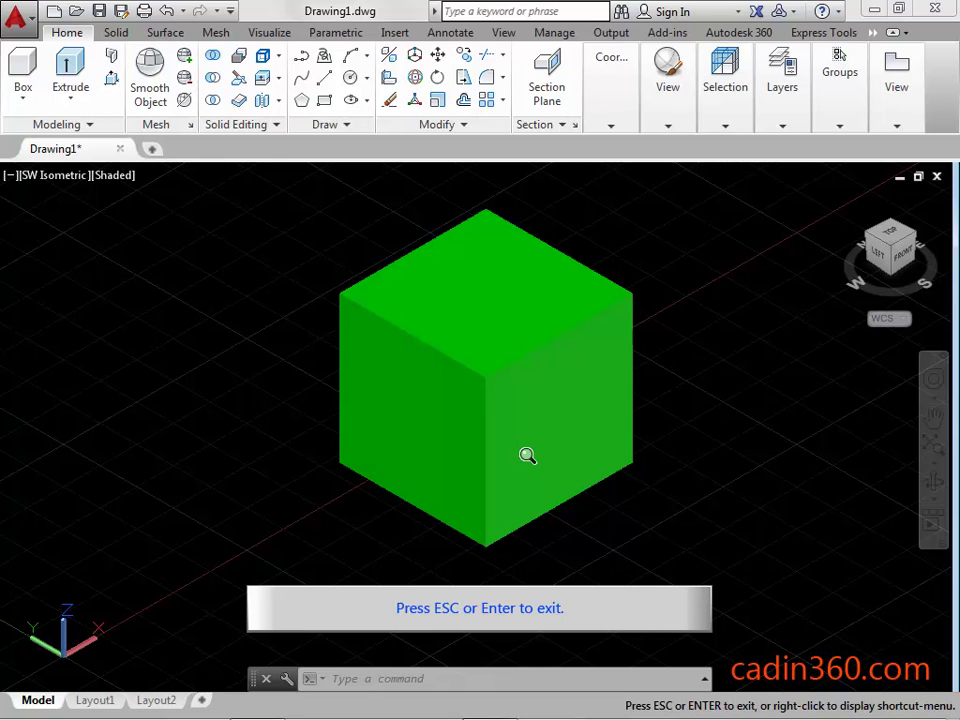
key(Escape)
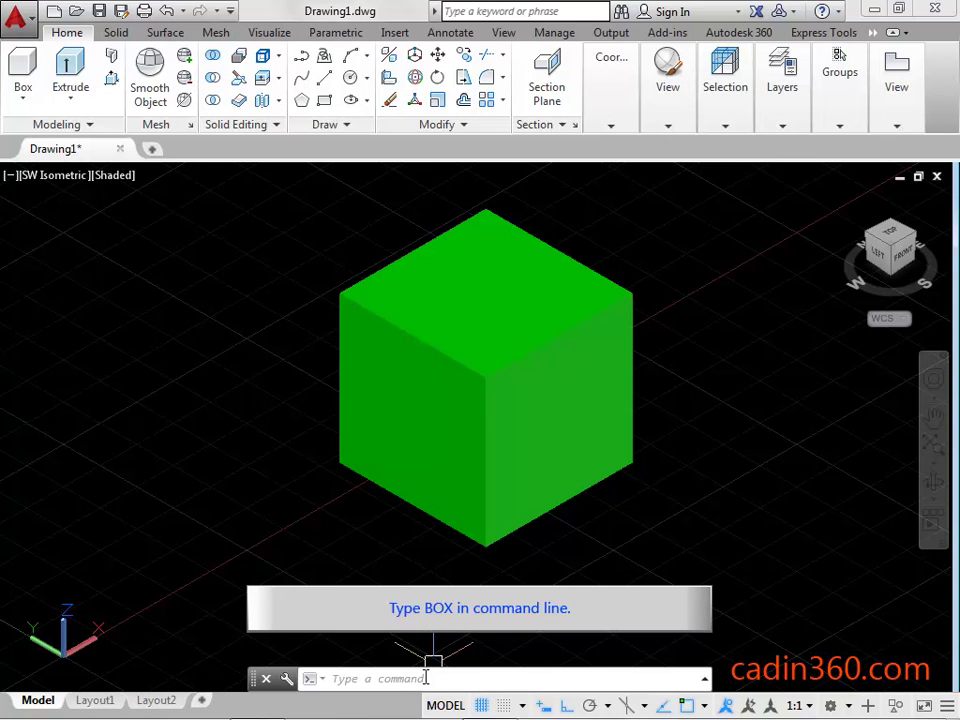
text(BOX)
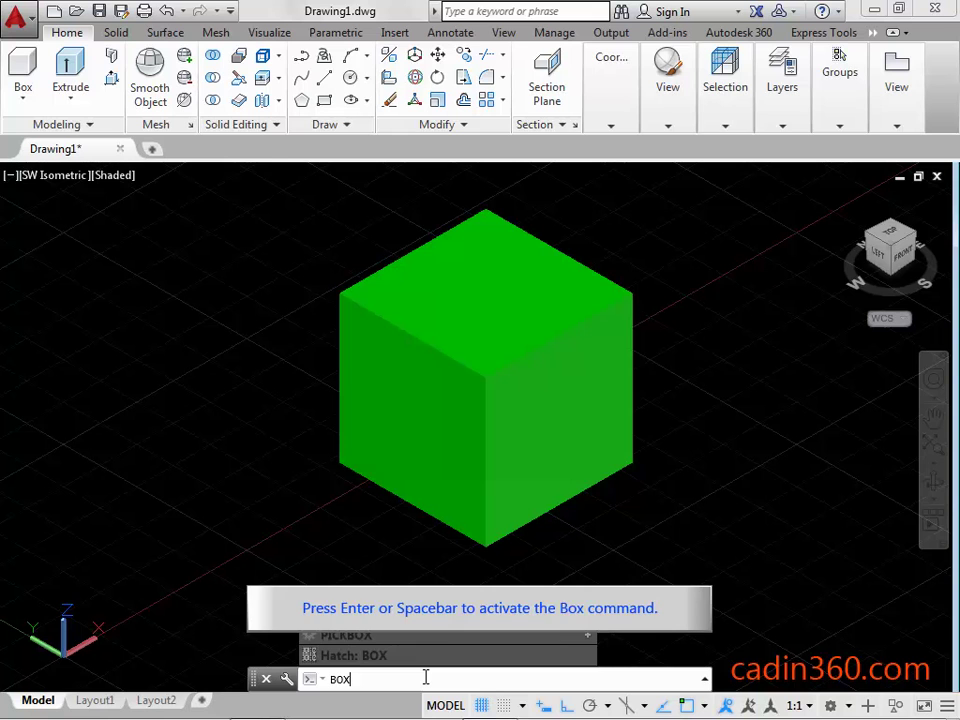
key(Return)
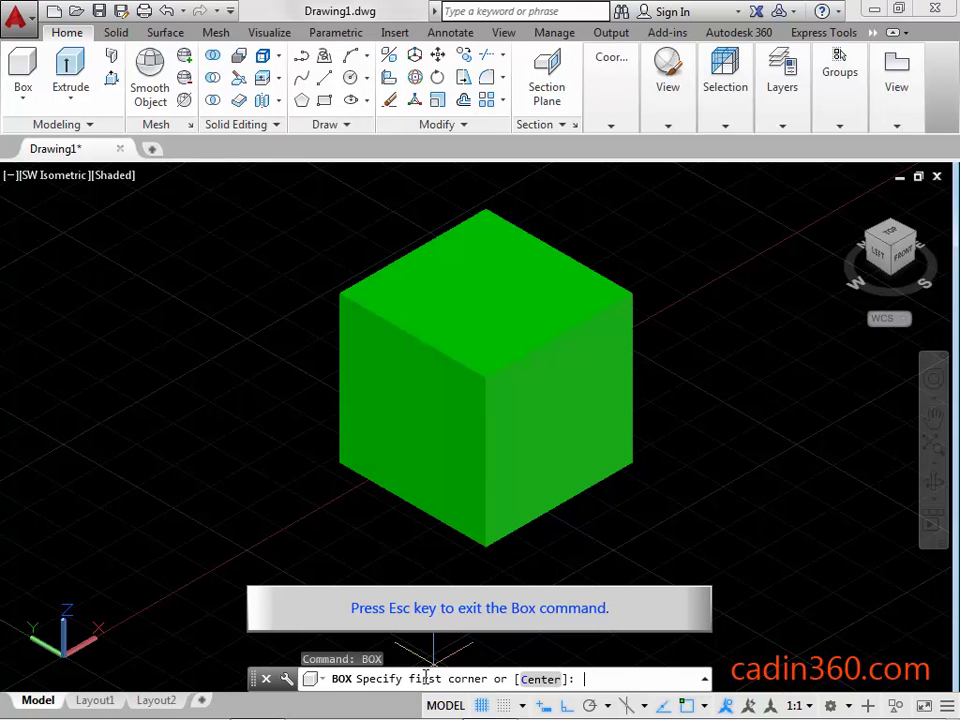
key(Escape)
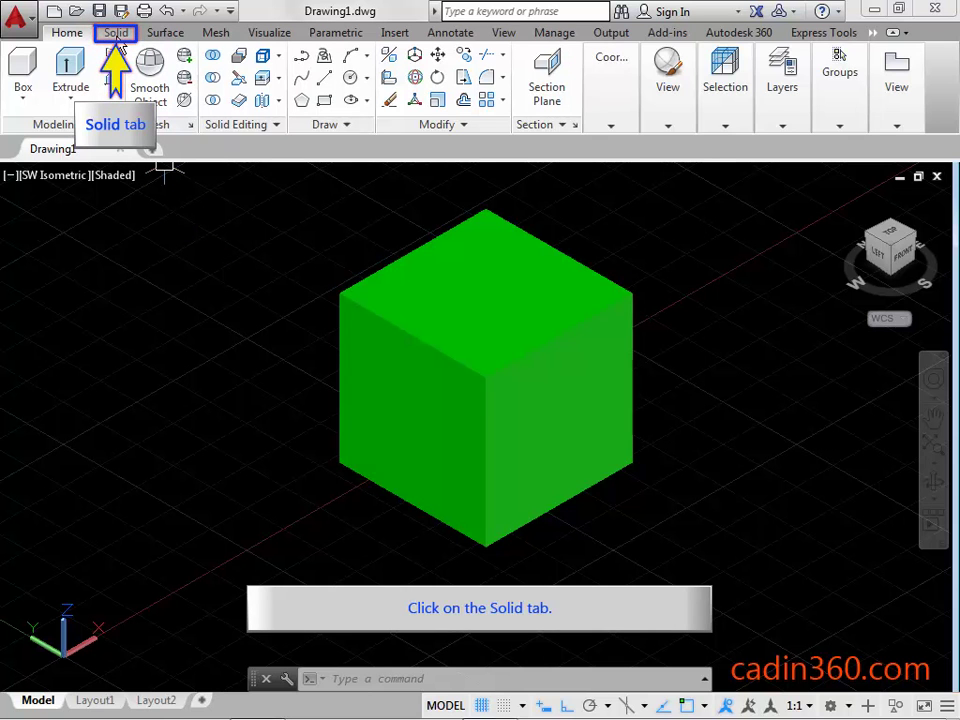
- Switch the ribbon to the Solid tools and turn on the display of the classic menu bar
click(116, 33)
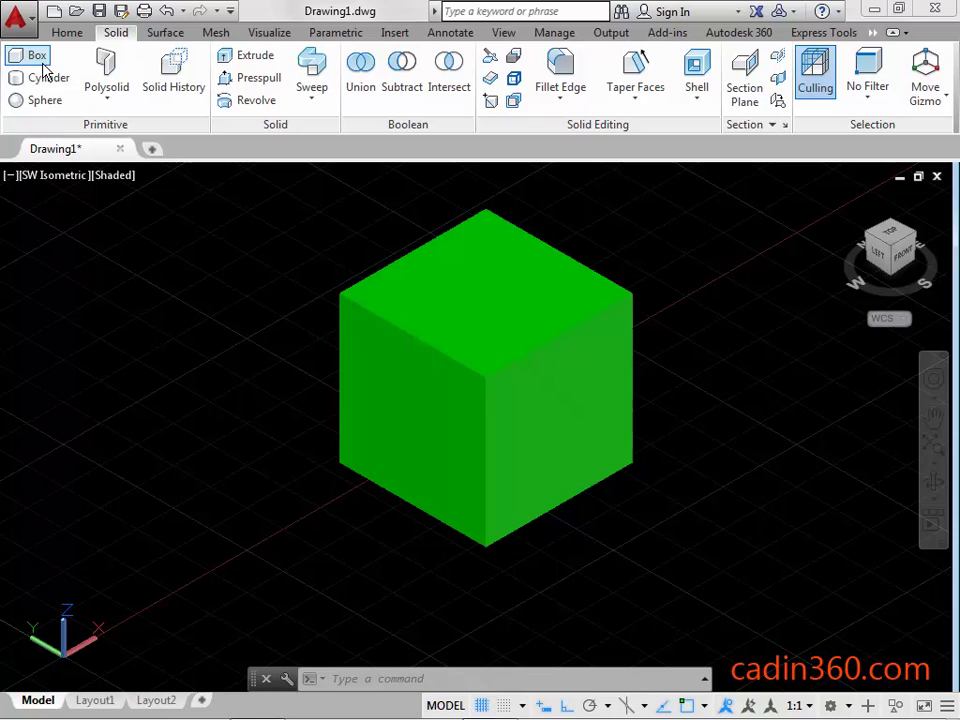
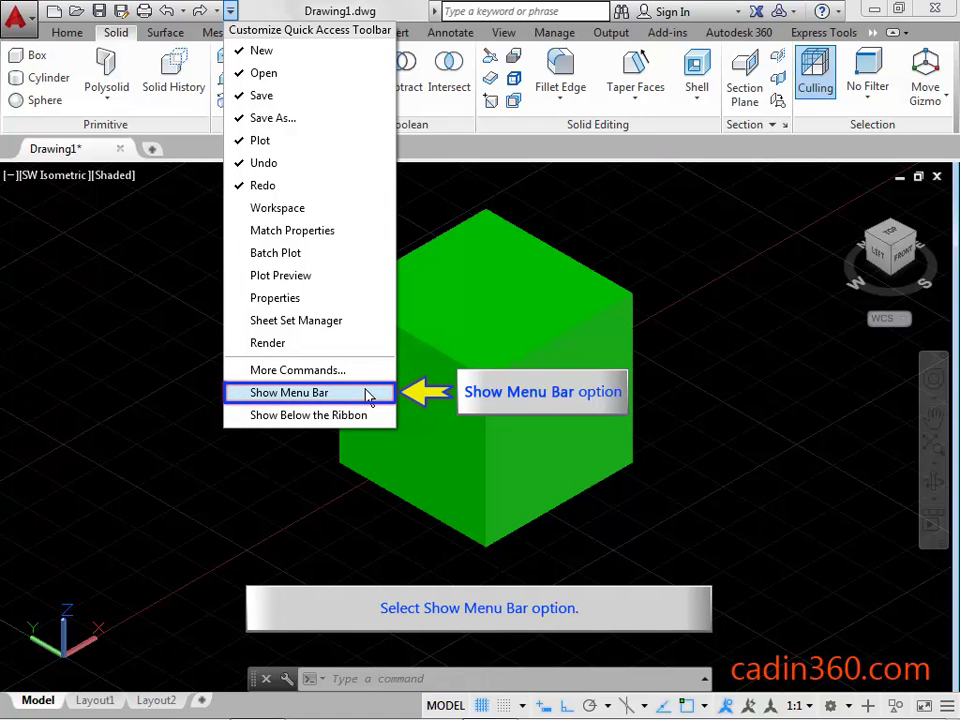
click(368, 393)
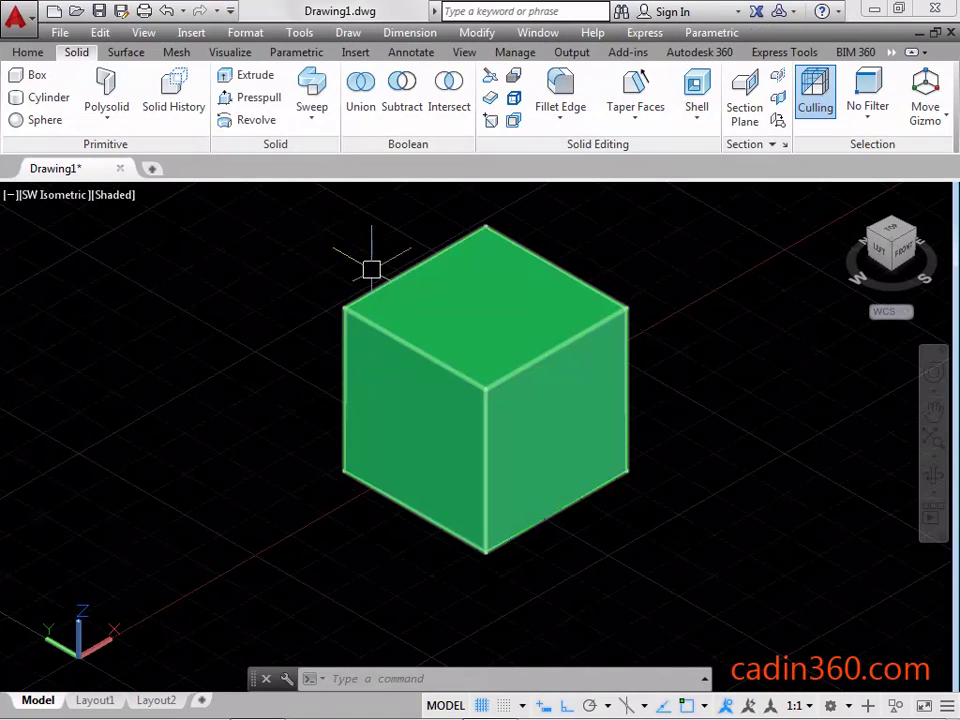
click(350, 34)
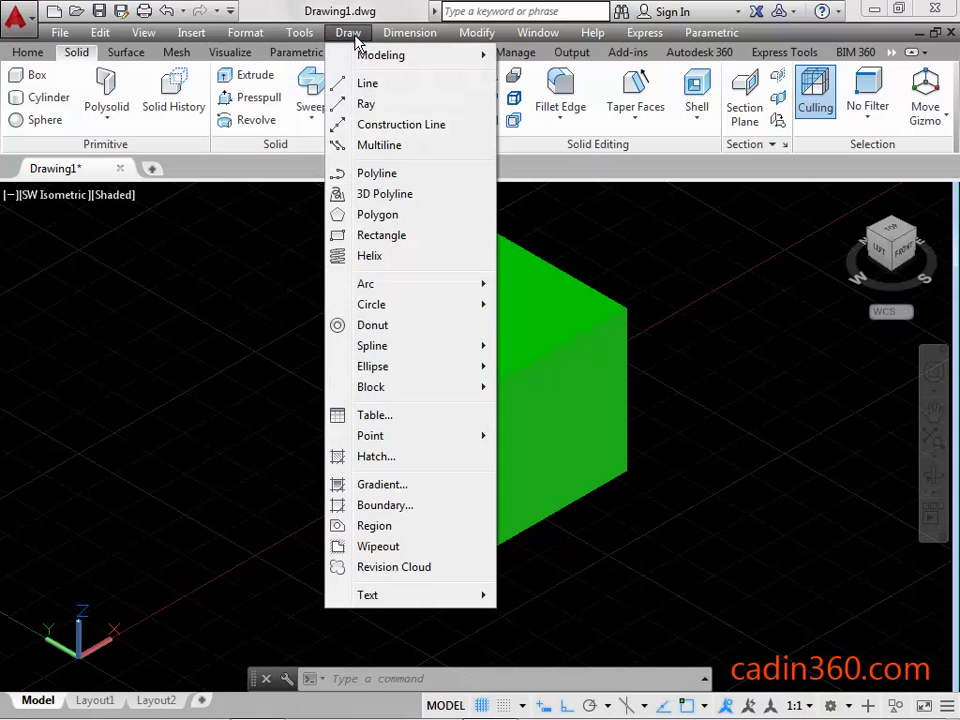
mouse_move(390, 60)
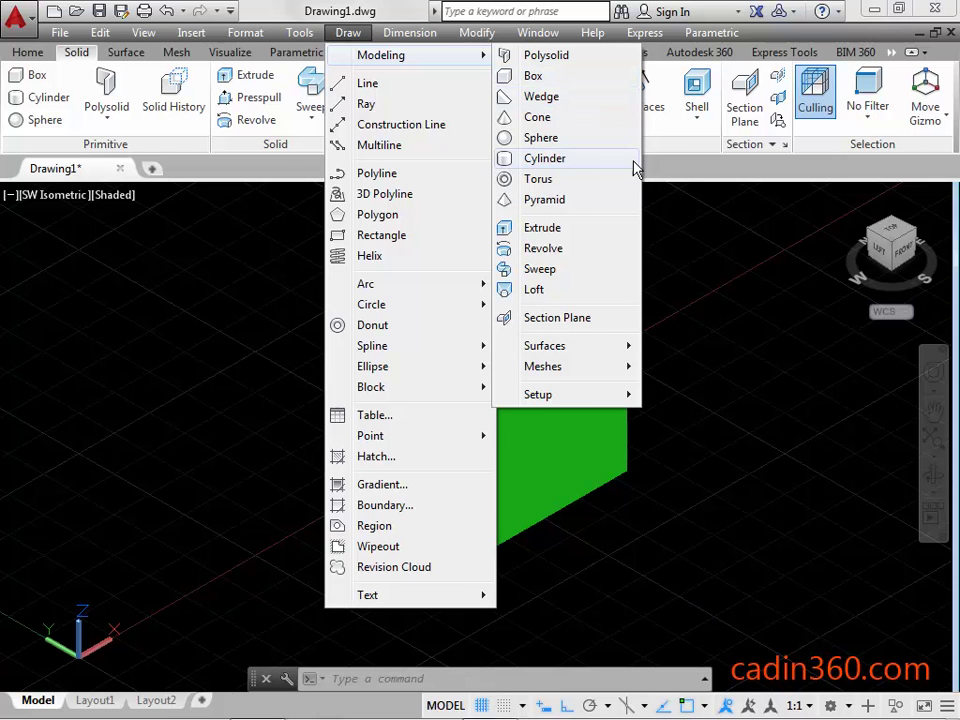
click(677, 209)
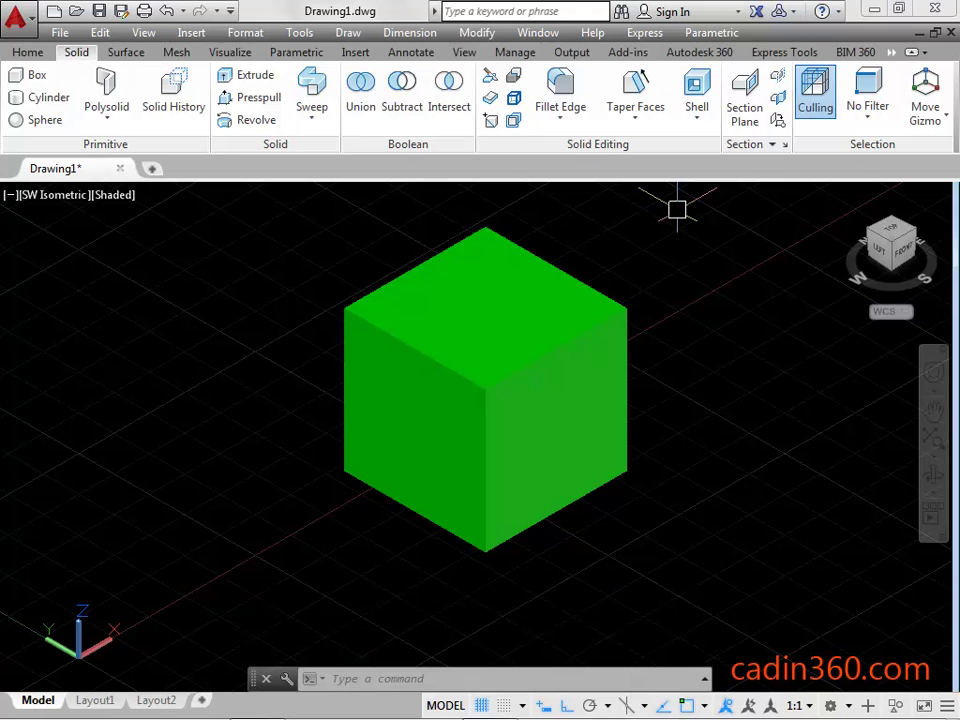
- Display the AutoCAD Modeling toolbar and close it again
click(313, 34)
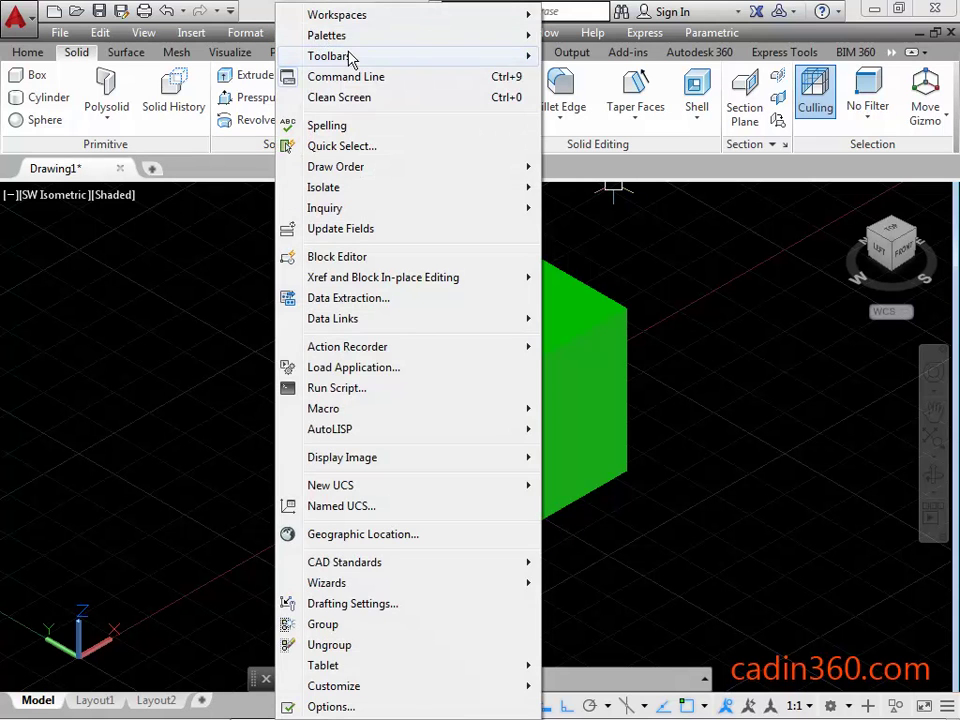
mouse_move(350, 58)
mouse_move(612, 60)
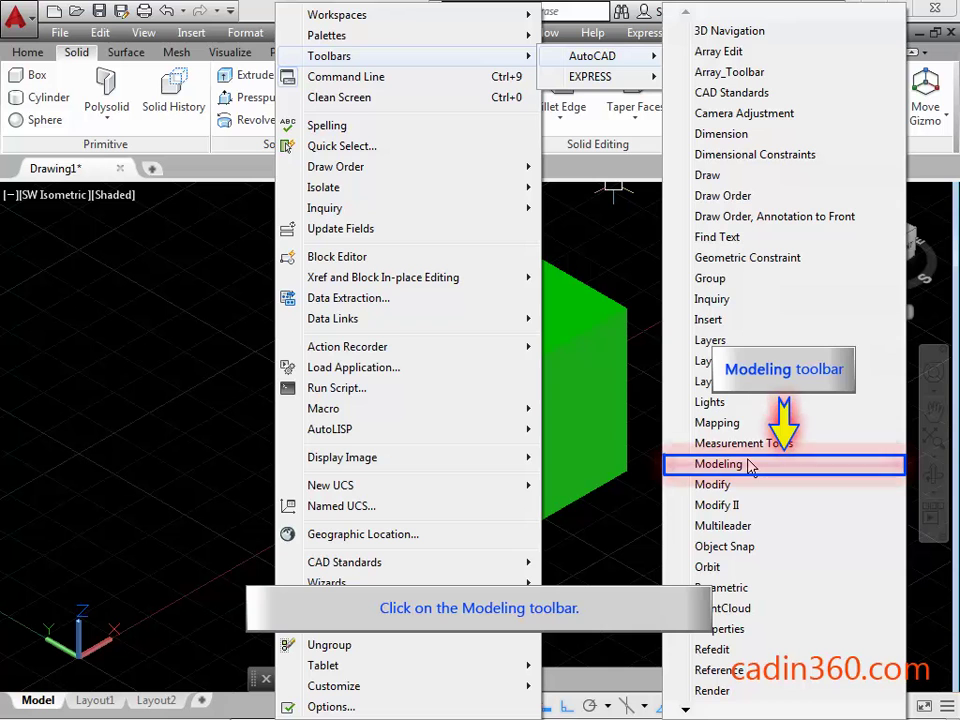
click(718, 464)
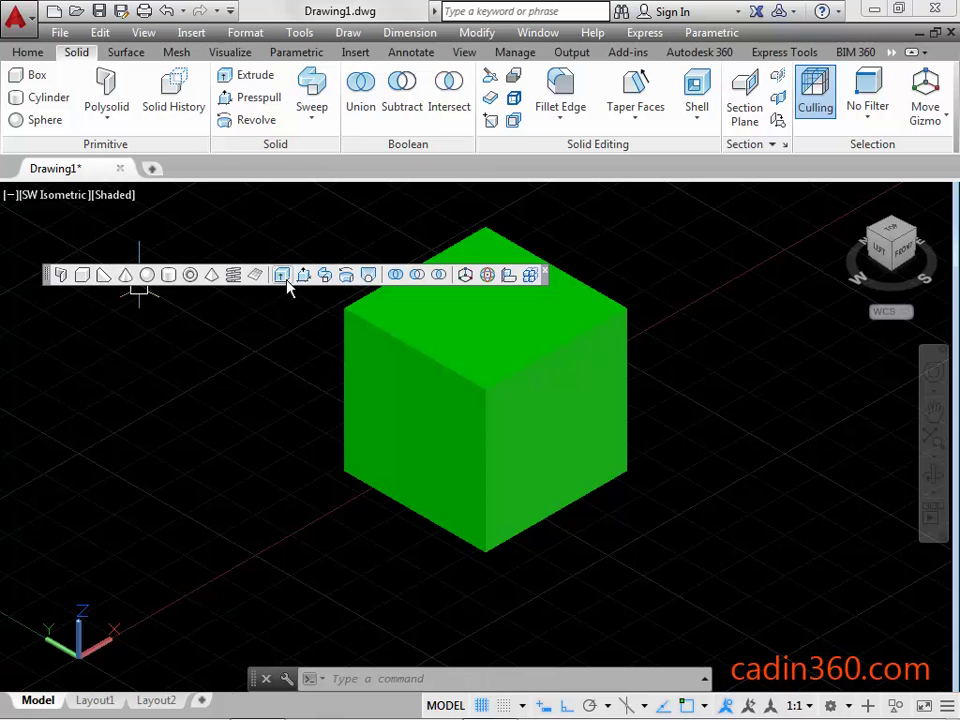
click(544, 274)
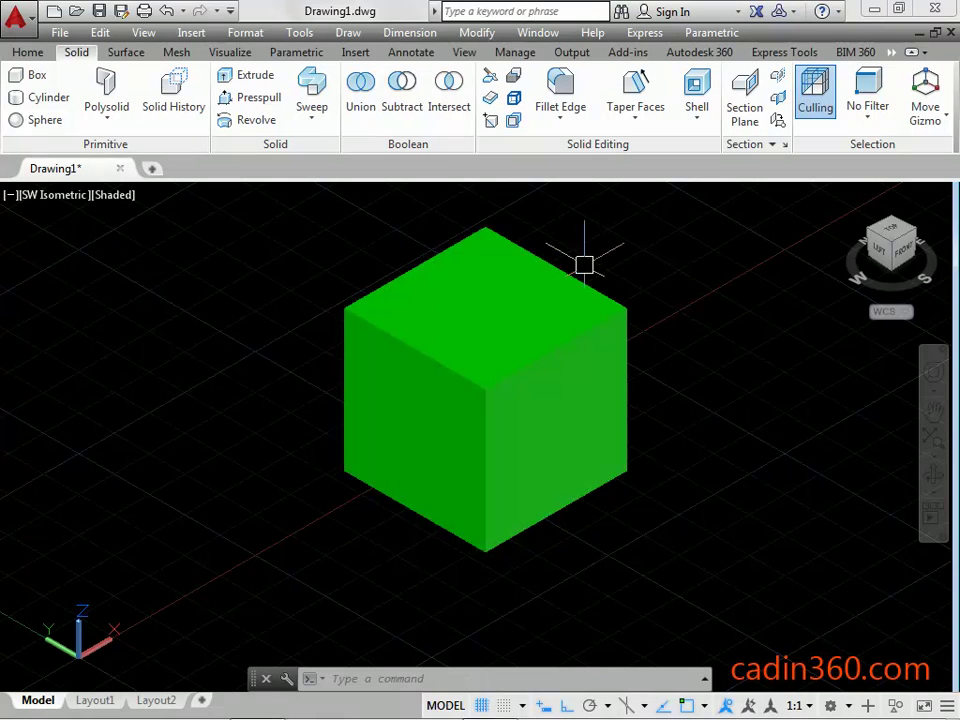